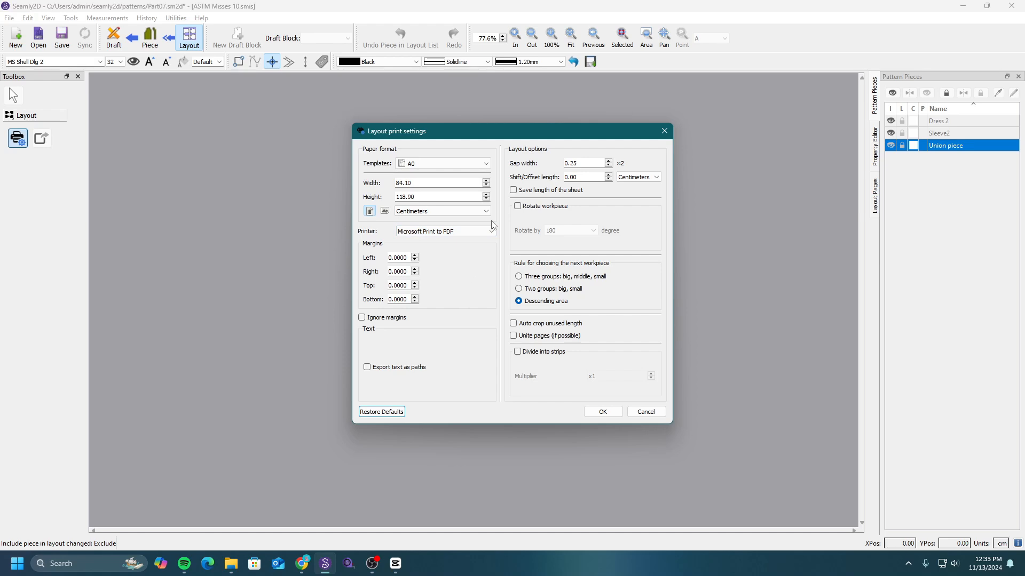
Step: Set the layout paper template to Letter and generate the layout
left_click(488, 165)
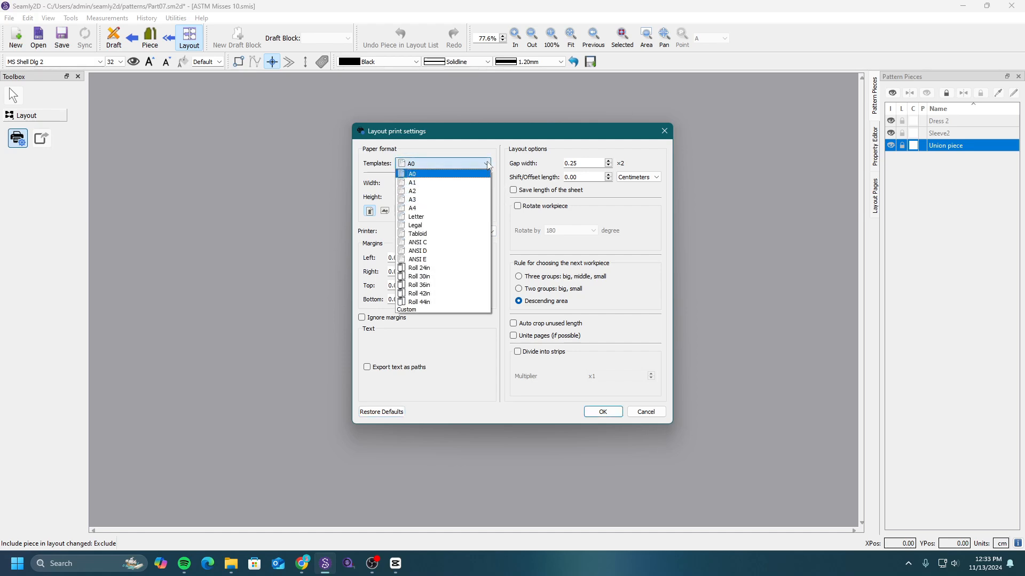
left_click(479, 217)
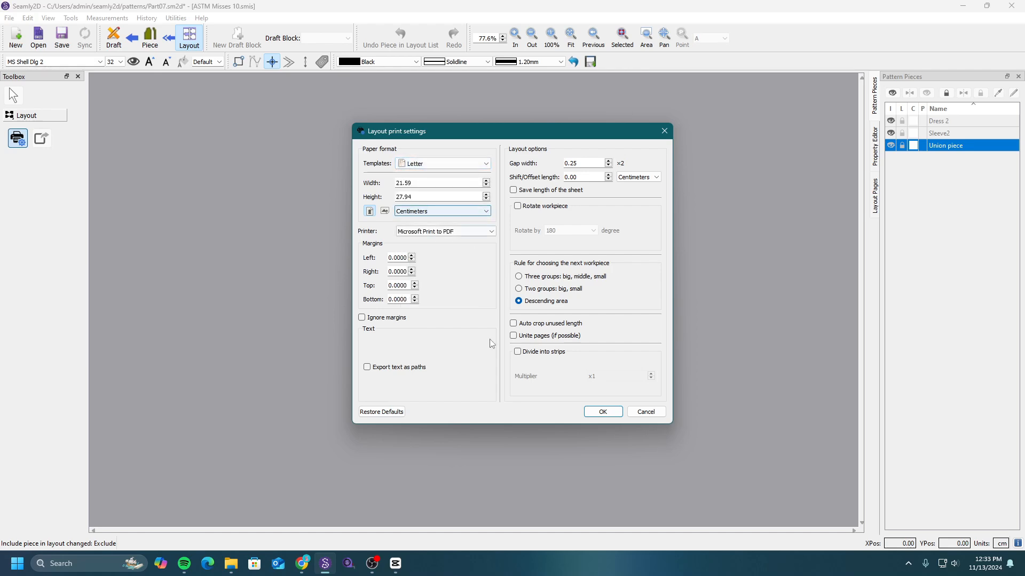
left_click(597, 412)
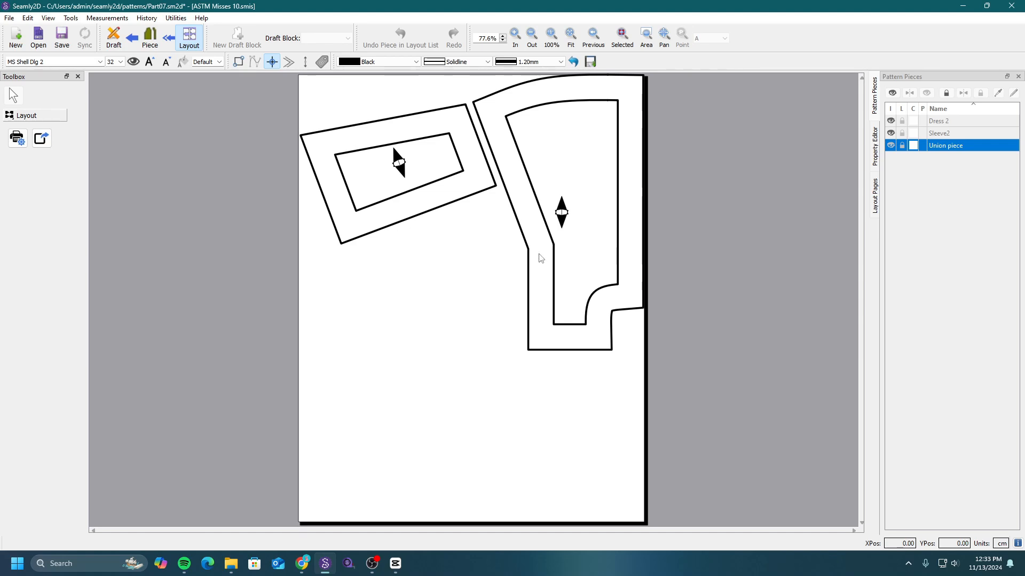
Step: Include the Union piece in the layout and regenerate the layout on Letter paper
left_click(890, 146)
left_click(150, 37)
left_click(890, 146)
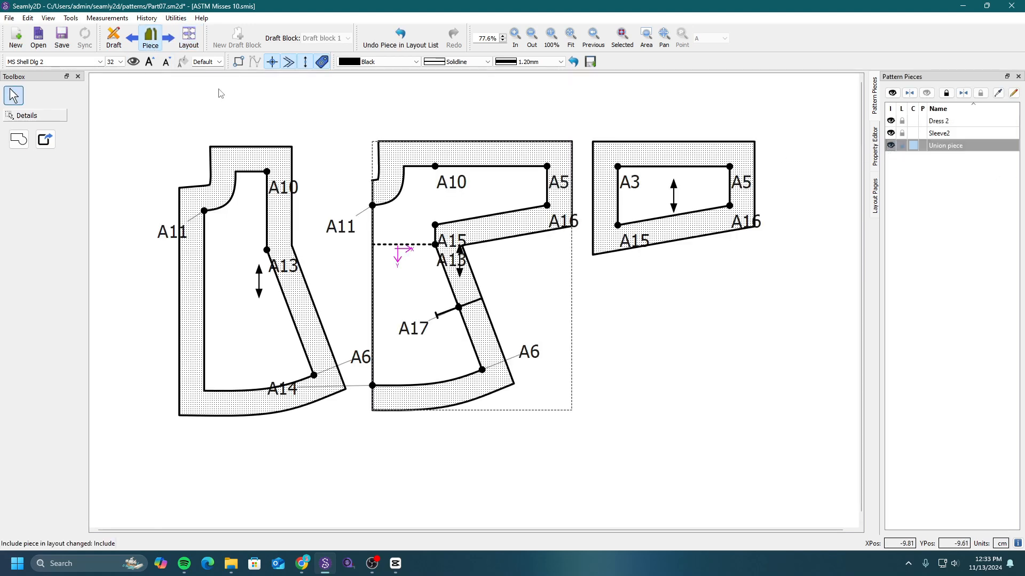
left_click(193, 41)
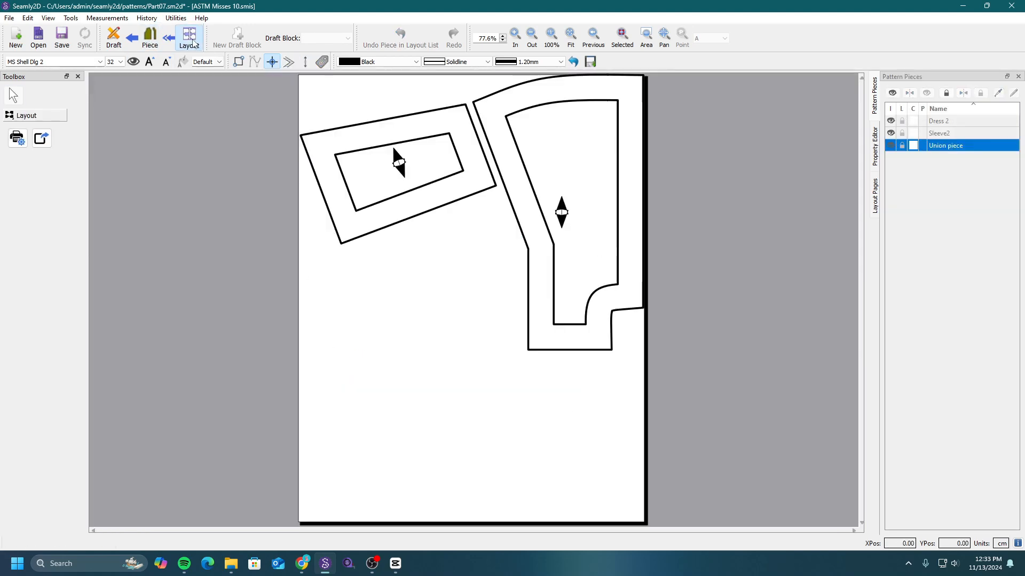
left_click(20, 140)
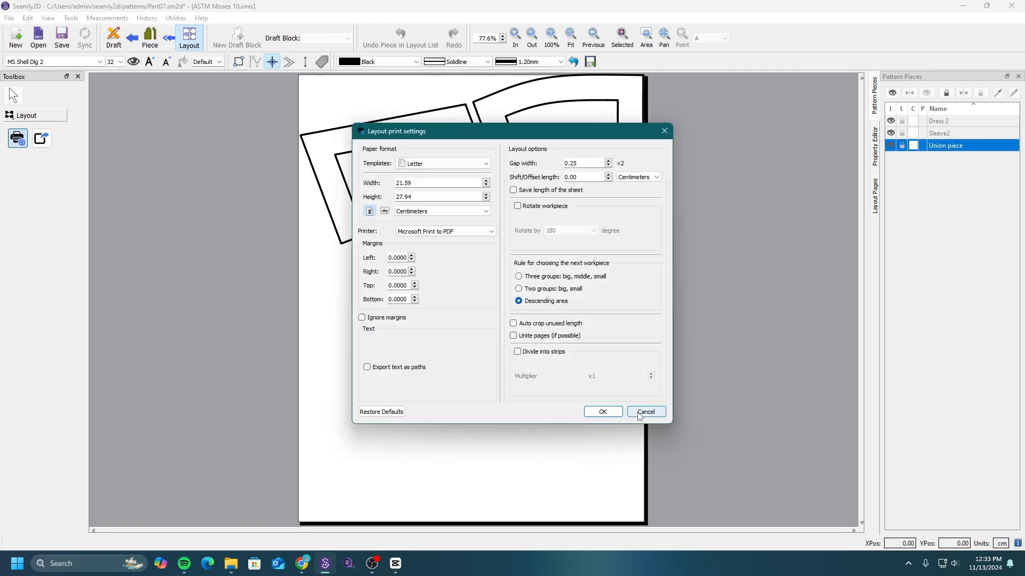
left_click(602, 412)
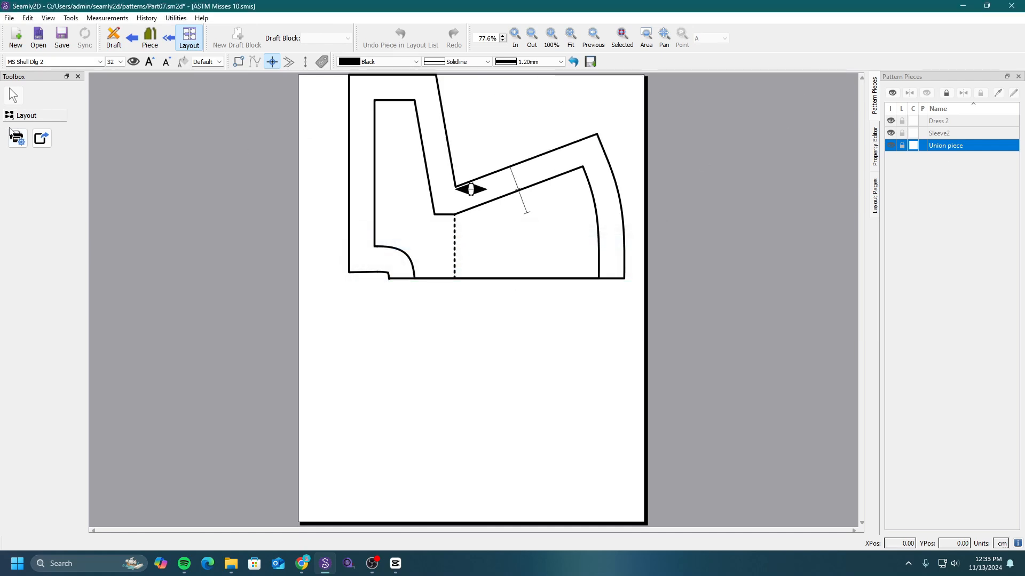
Step: Examine how the pieces are distributed across the generated layout pages
left_click(876, 195)
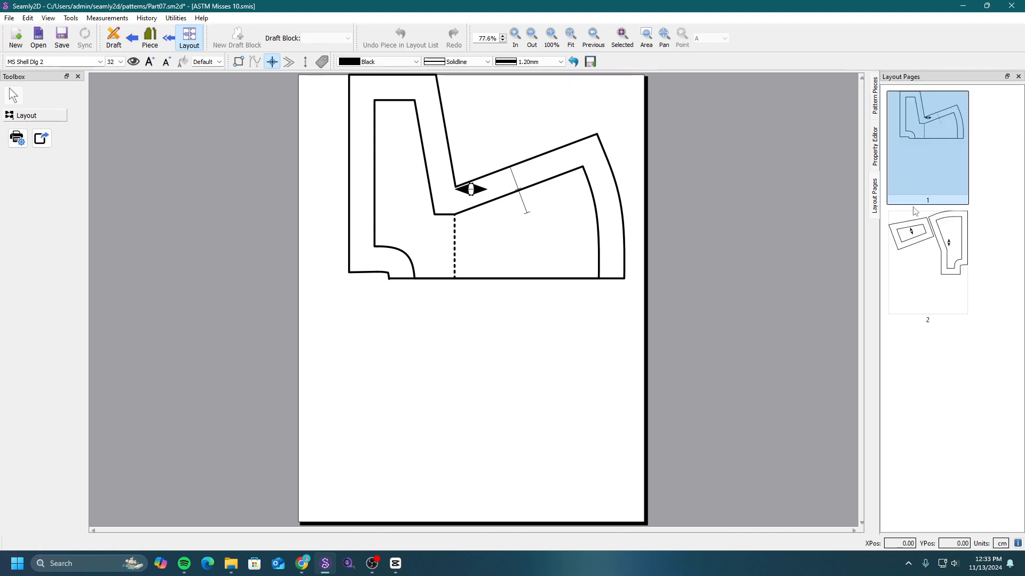
left_click(910, 280)
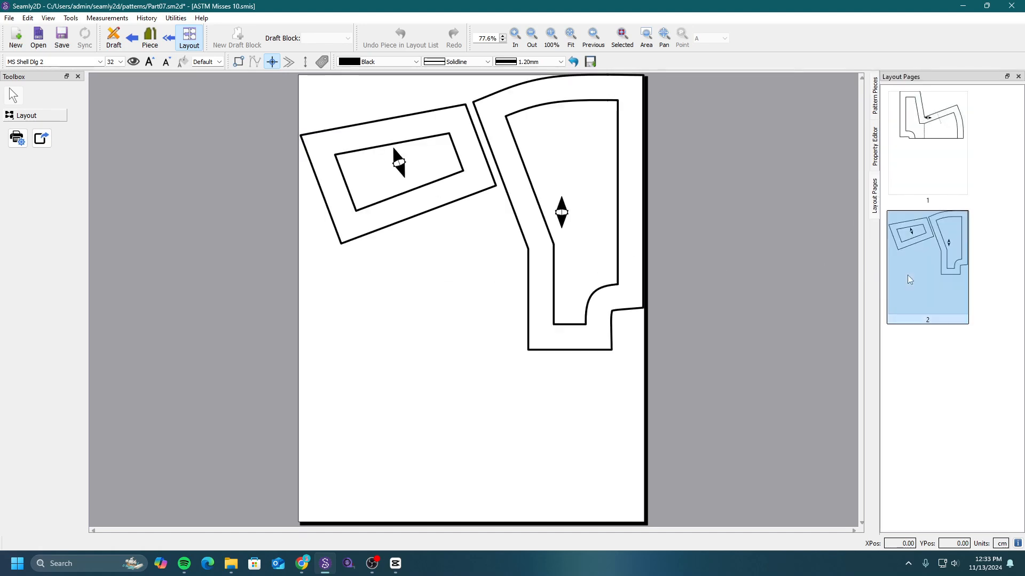
left_click(945, 178)
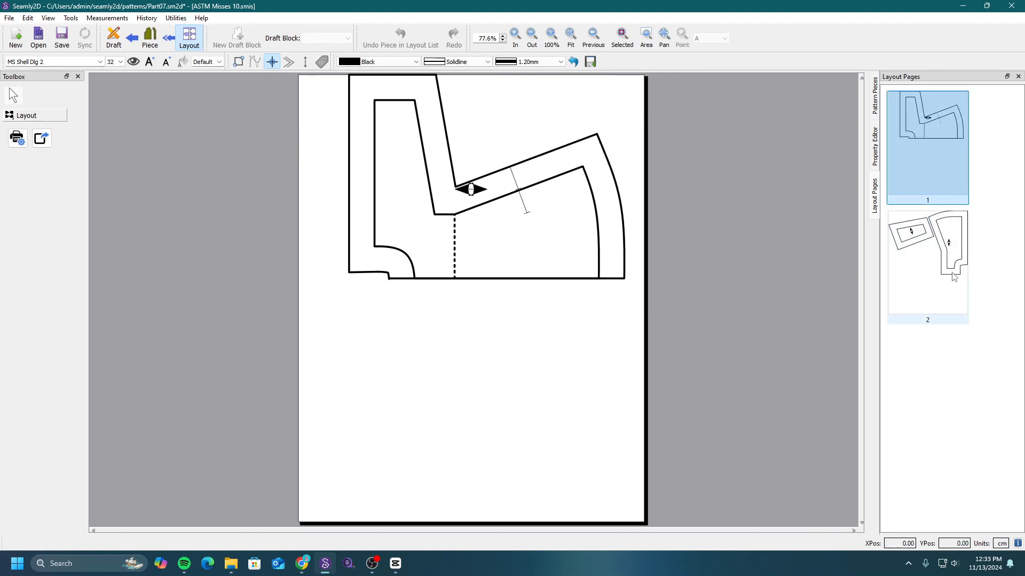
Step: Restore the default layout print settings with the A0 paper template and regenerate the layout
left_click(146, 40)
left_click(189, 37)
left_click(17, 138)
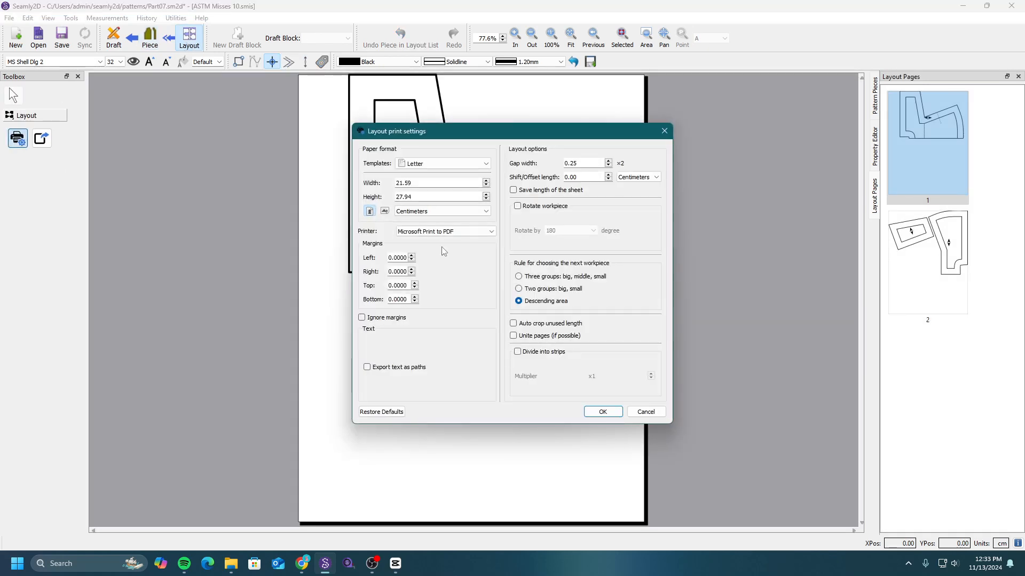
left_click(392, 416)
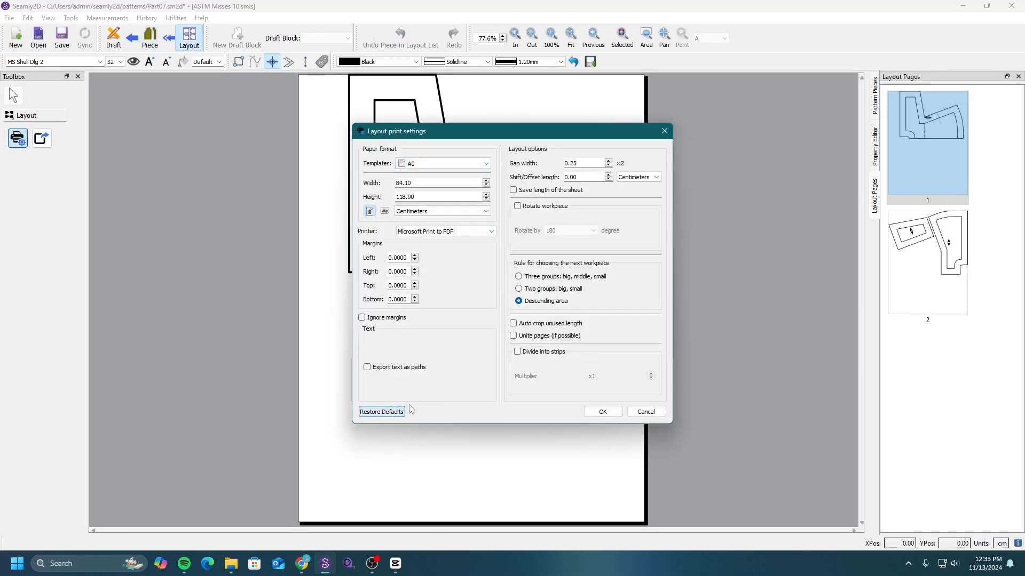
left_click(602, 412)
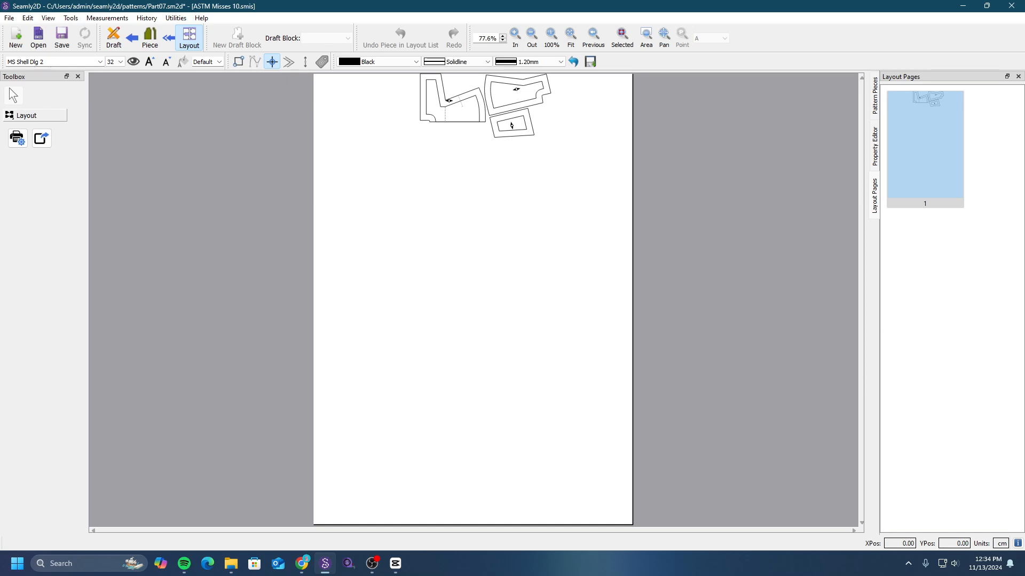
Step: Review the layout export settings for the SVG file Part07_layout, accepting the stale layout, and close them without exporting
left_click(42, 142)
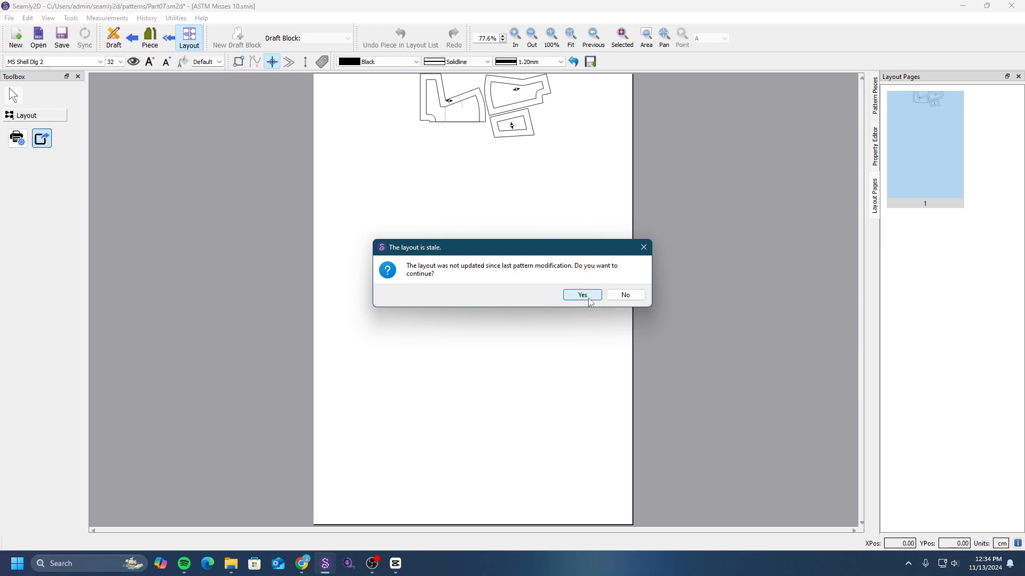
left_click(583, 295)
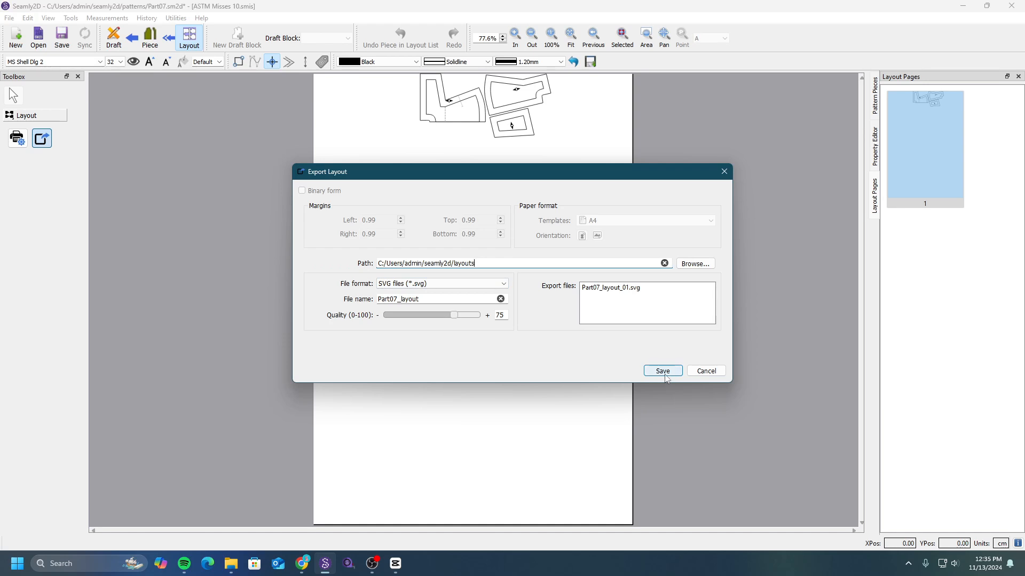
left_click(712, 375)
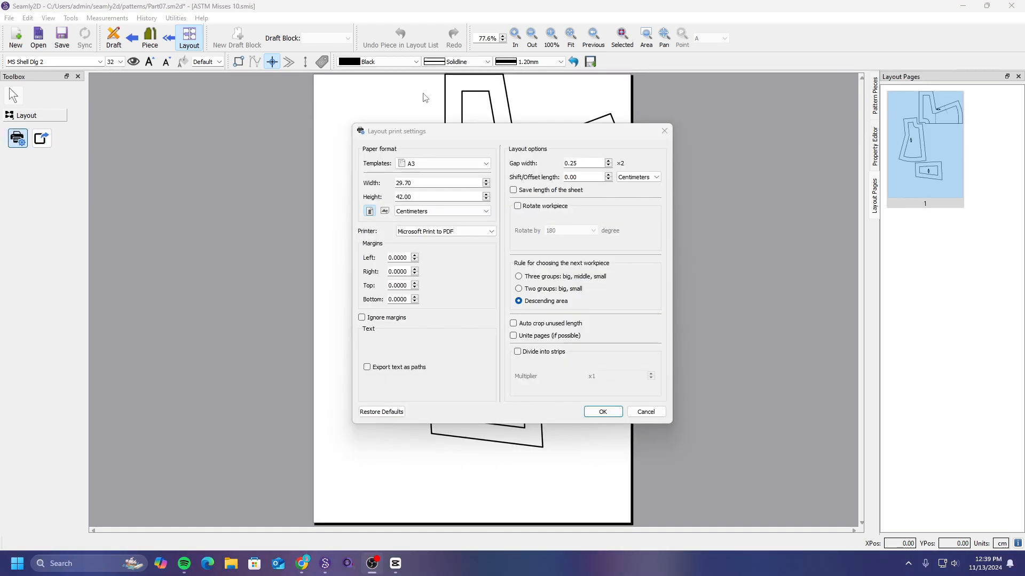
Step: Generate the layout on A3 paper in portrait orientation
left_click(420, 133)
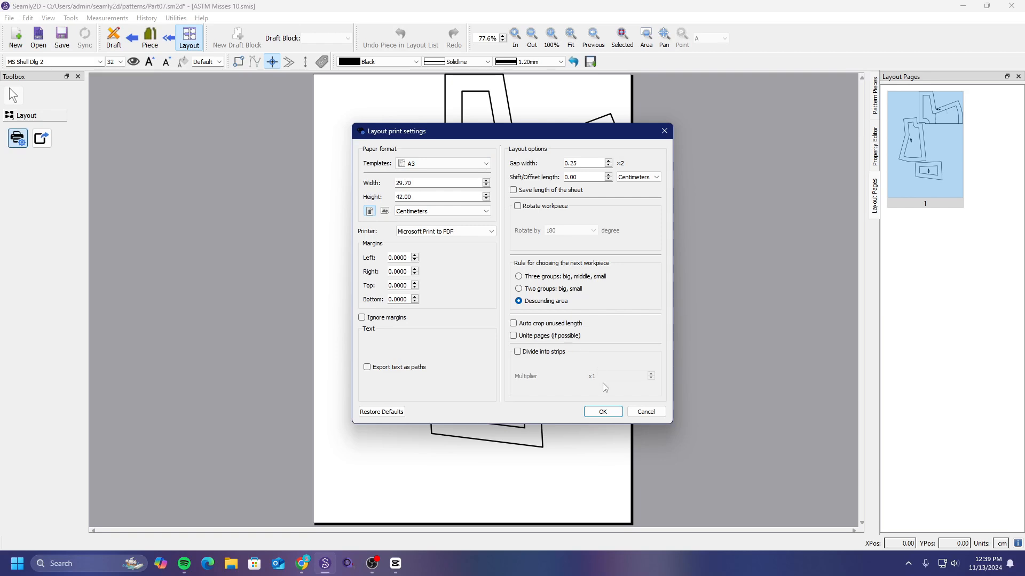
left_click(602, 412)
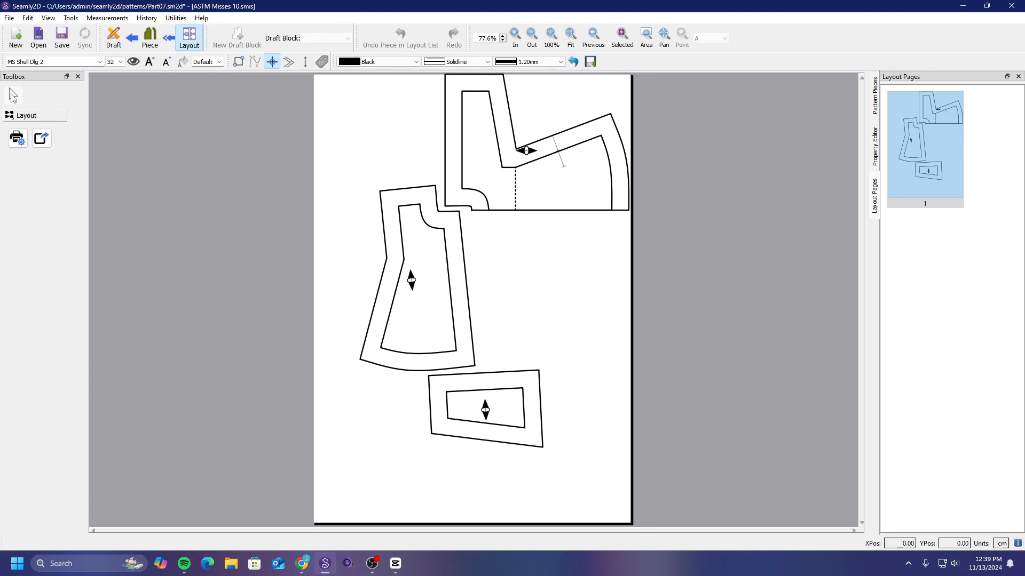
Step: Preview the layout as a tiled PDF, examine how the pieces are split across its pages, and close the preview
left_click(11, 18)
mouse_move(49, 107)
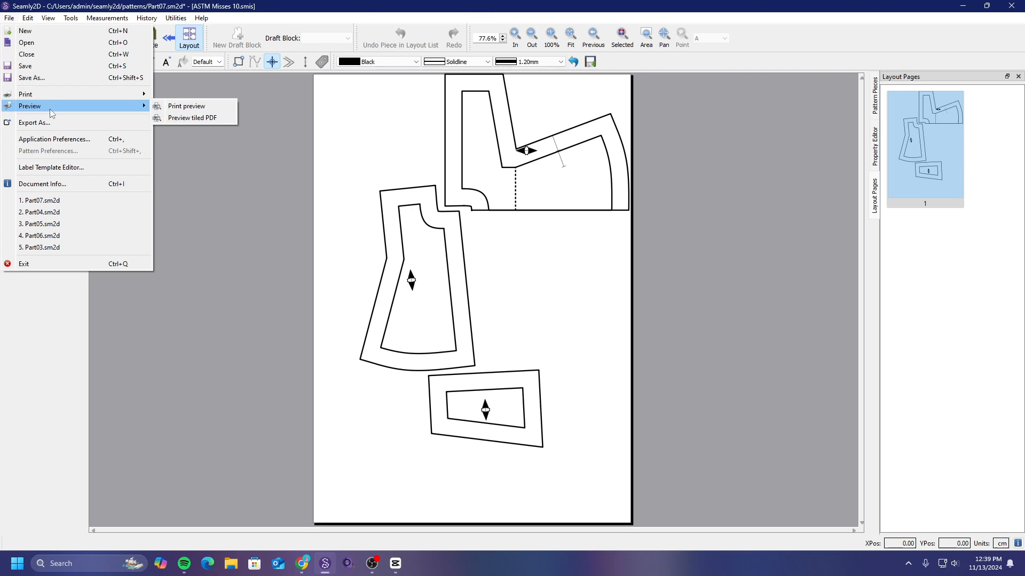
left_click(174, 122)
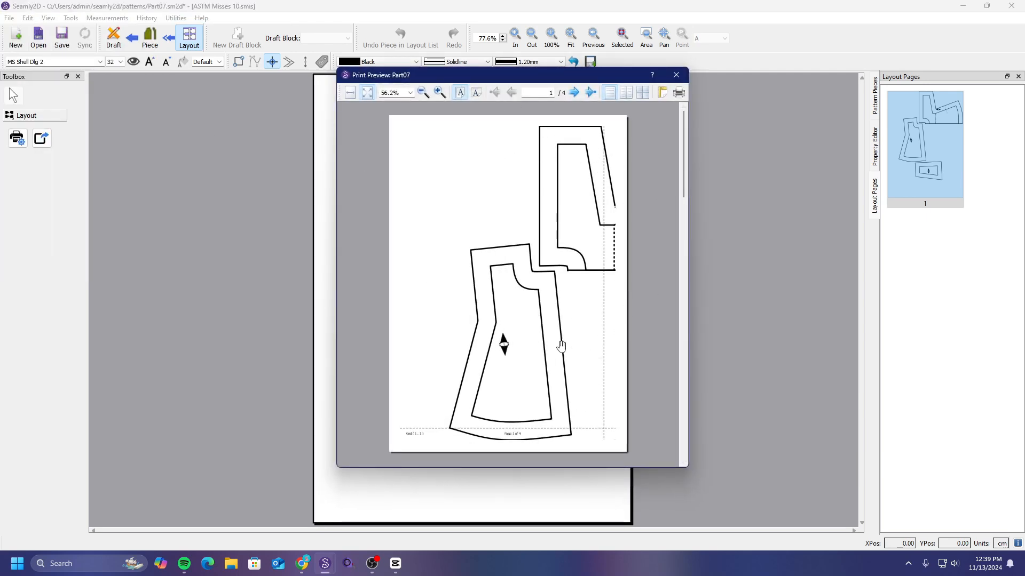
scroll(474, 404, "down", 10)
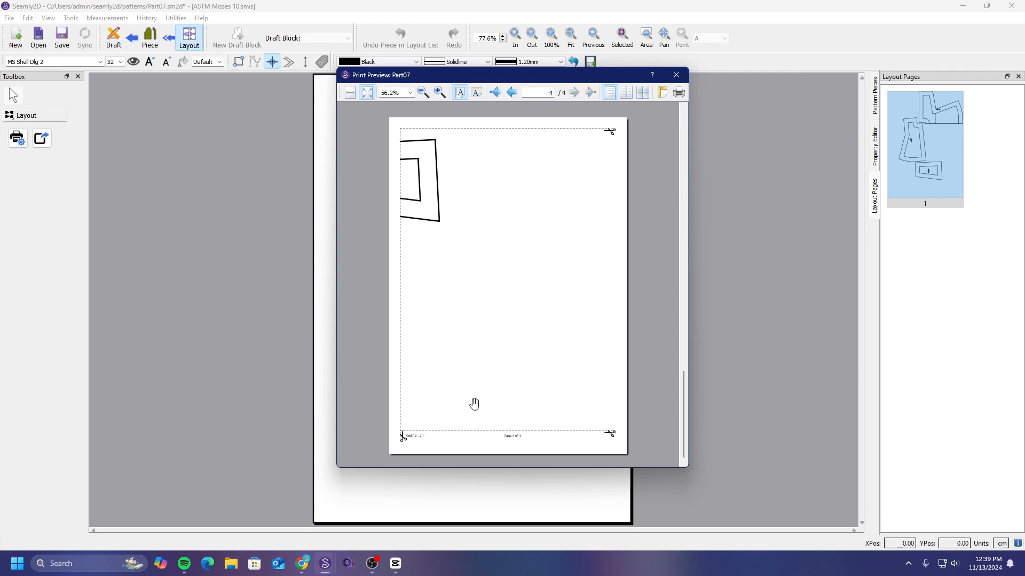
scroll(474, 404, "up", 10)
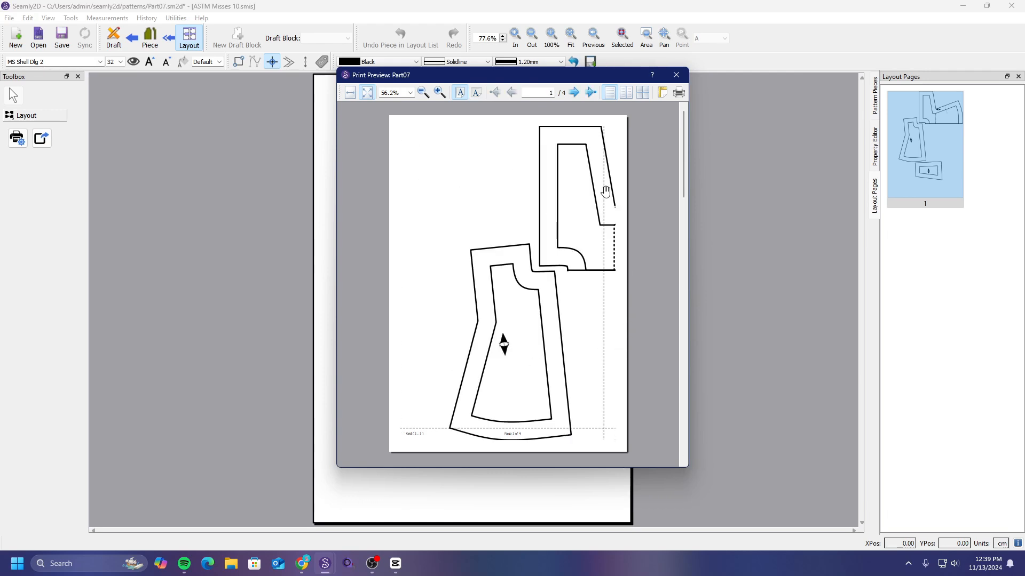
scroll(529, 420, "down", 6)
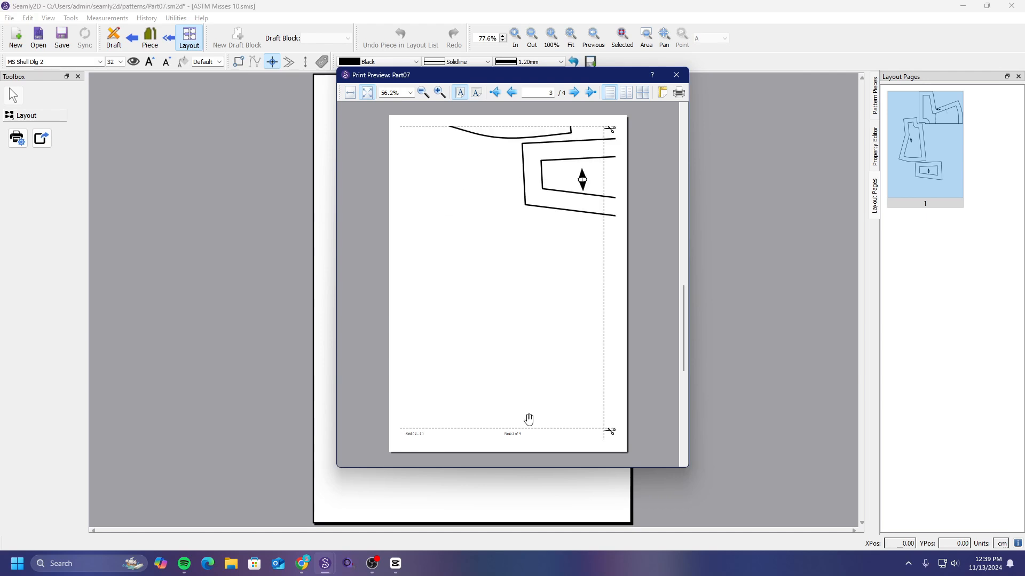
scroll(528, 419, "down", 3)
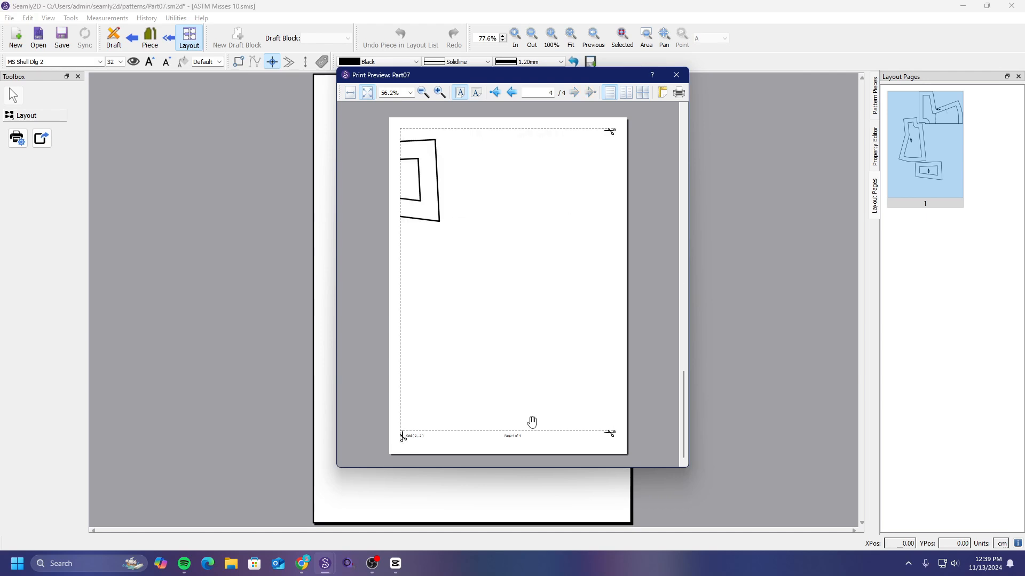
scroll(532, 423, "up", 9)
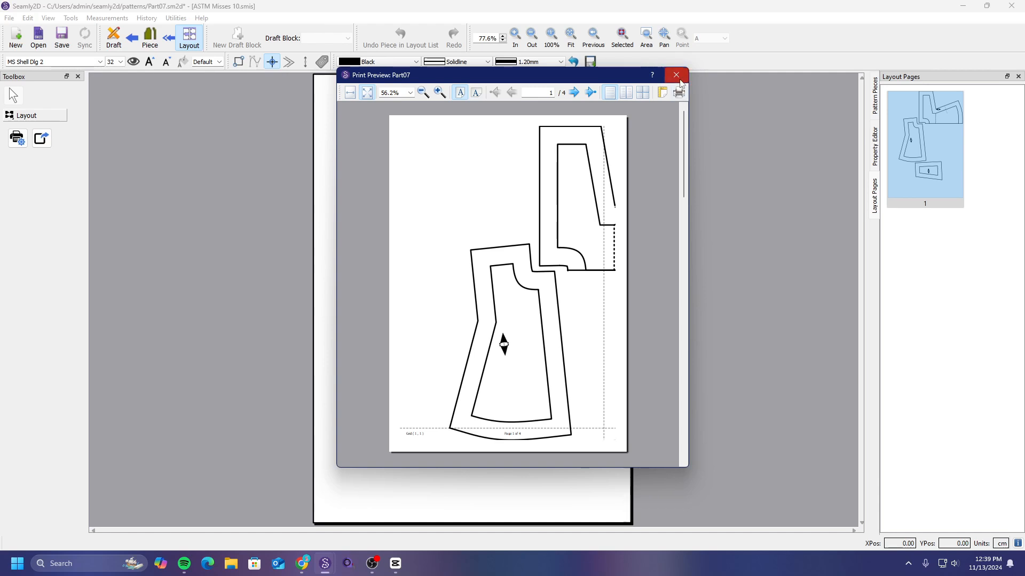
scroll(561, 287, "down", 9)
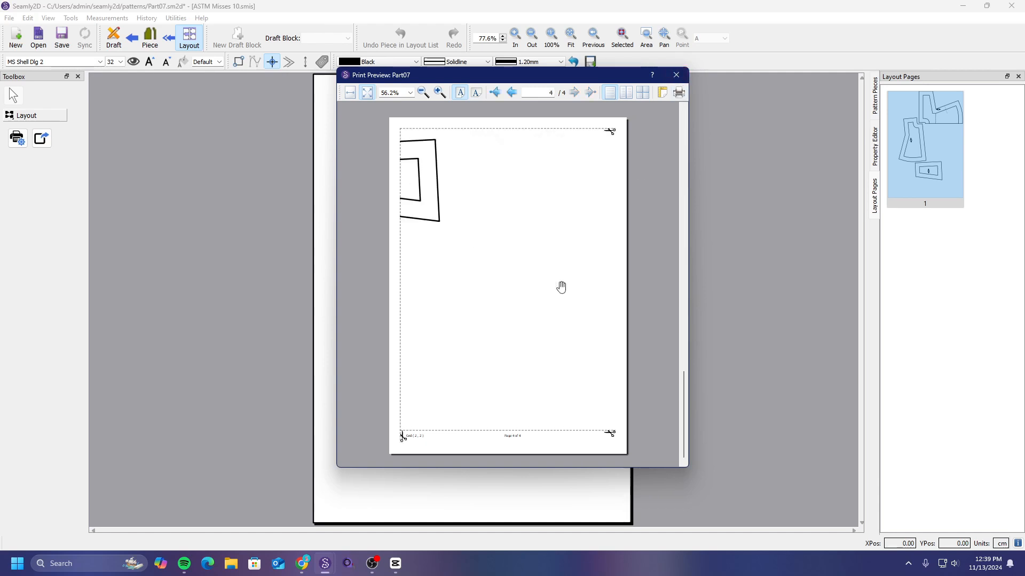
left_click(676, 75)
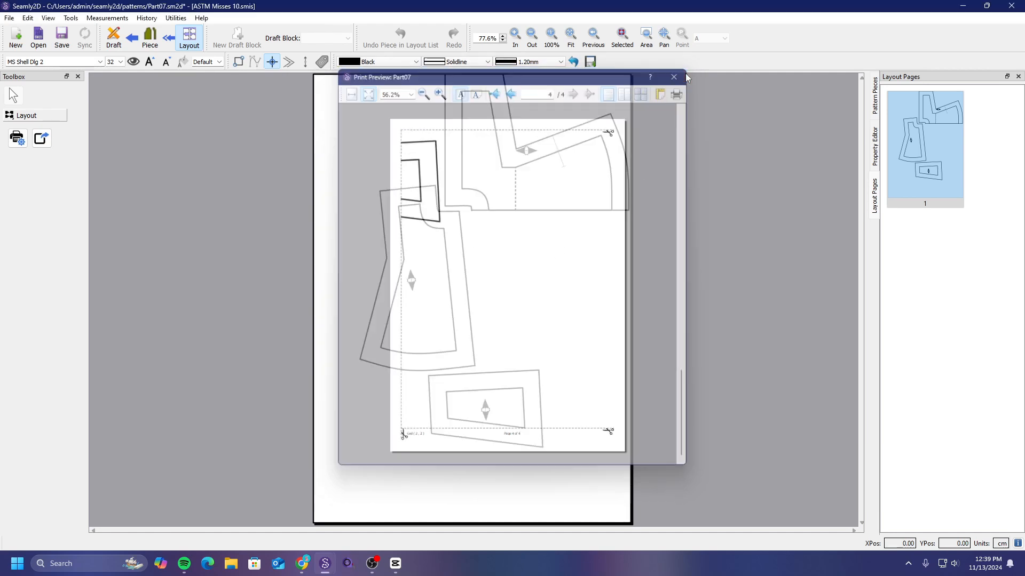
Step: Review the print options for the layout with Microsoft Print to PDF and close them without printing
left_click(10, 18)
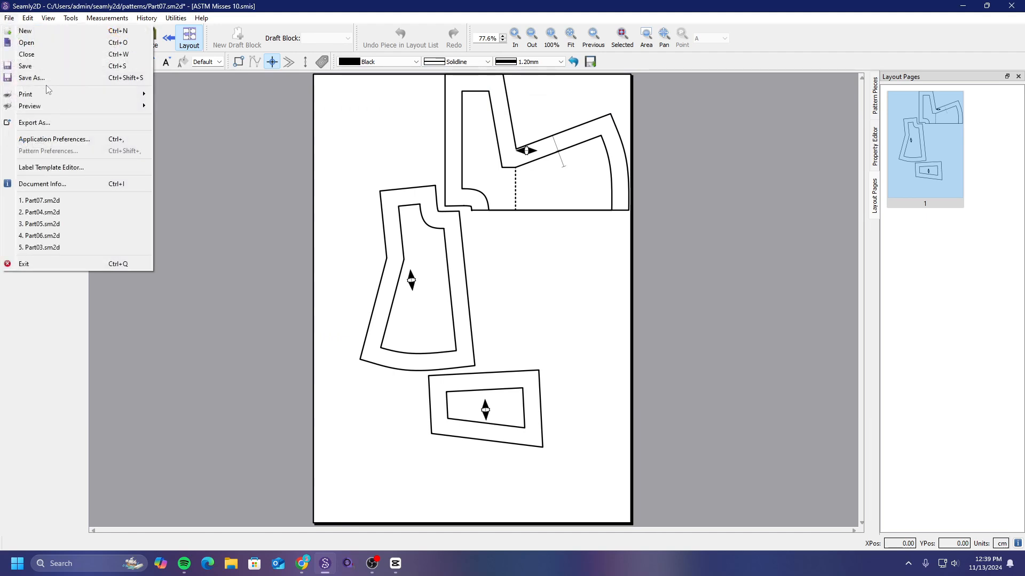
mouse_move(74, 94)
left_click(204, 106)
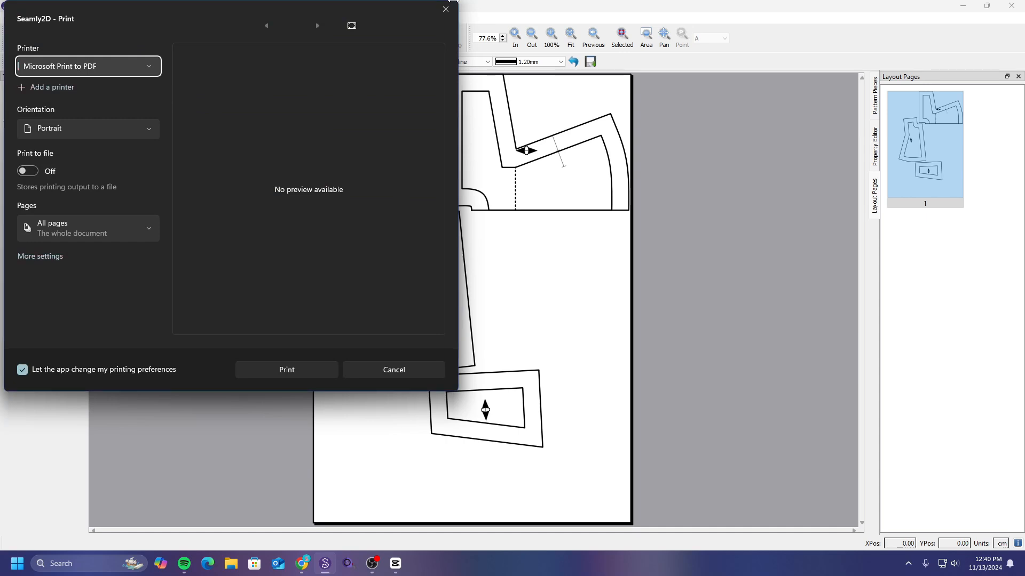
left_click(446, 9)
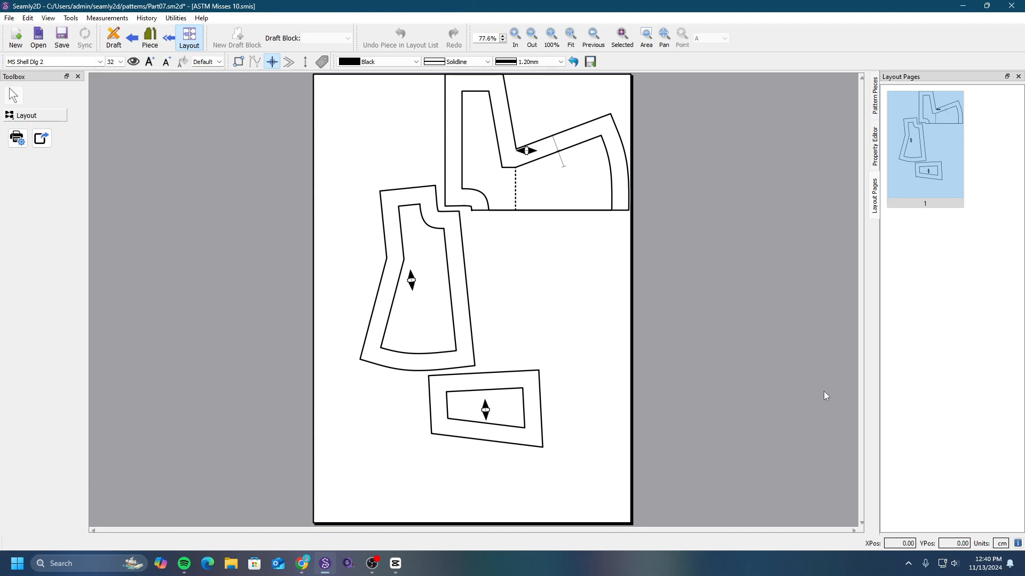